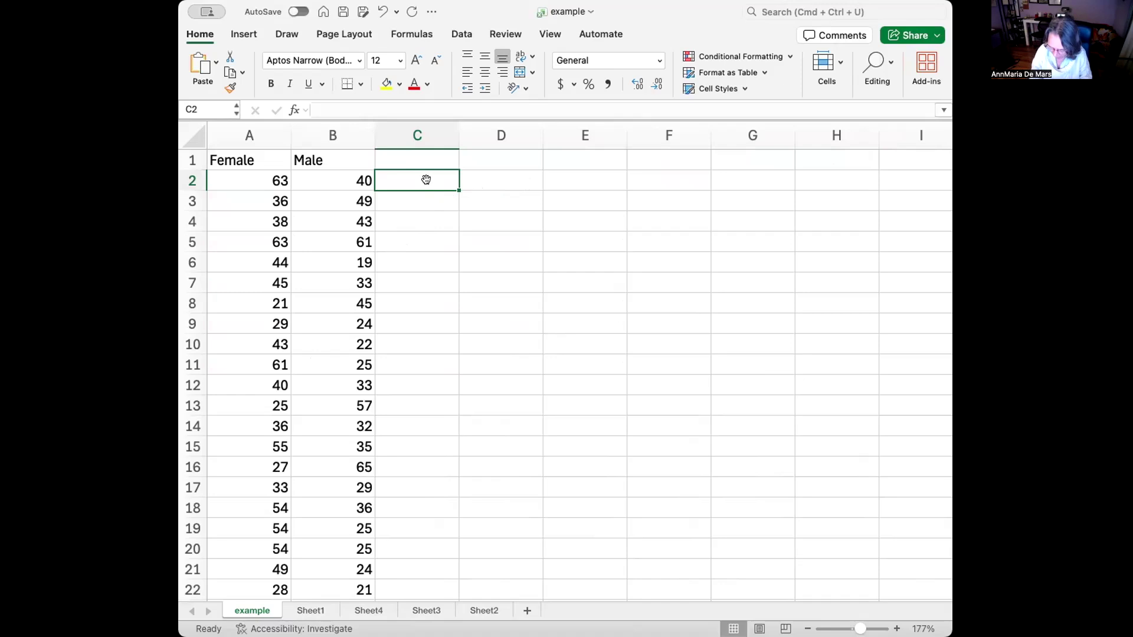
Start a TTEST formula in cell C2 with the Female data A2:A573 as the first array.
text(=)
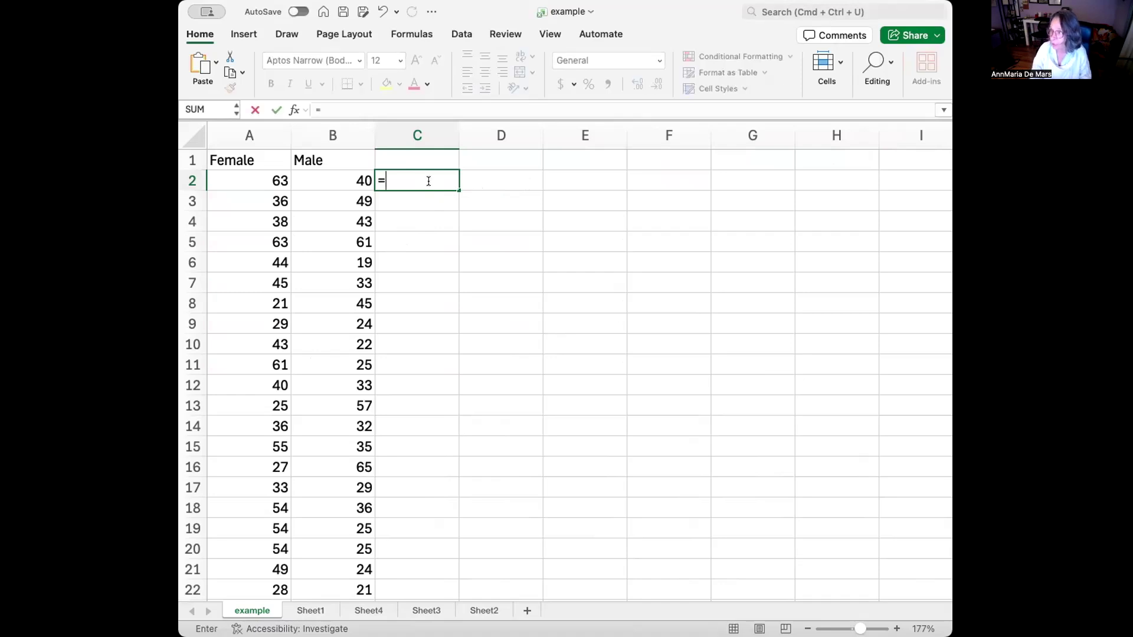
text(ttes)
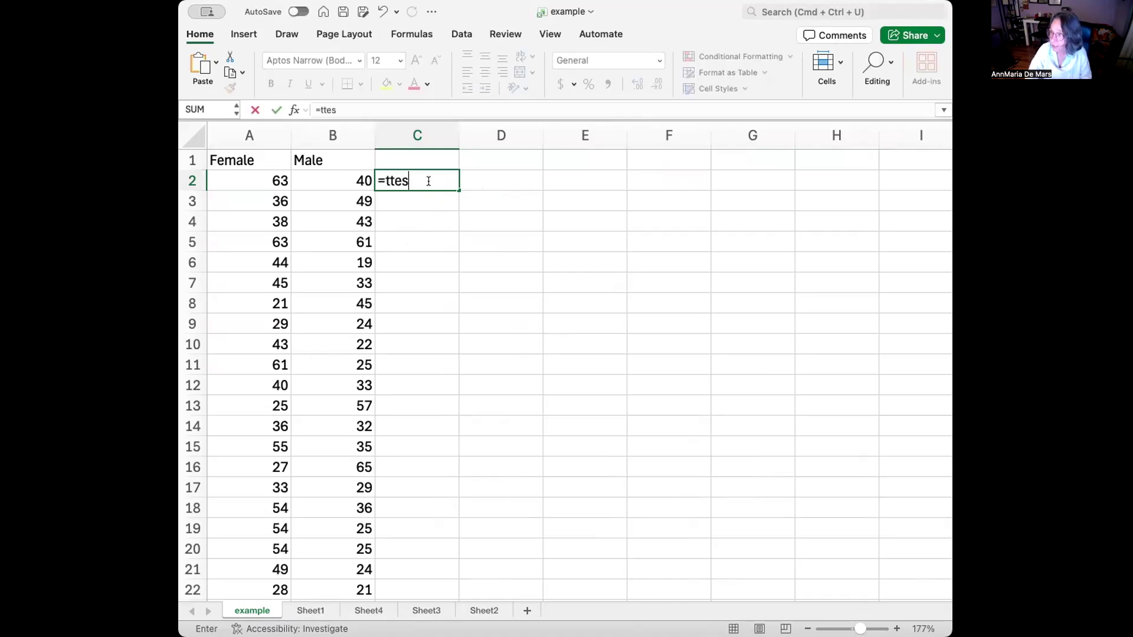
text(t()
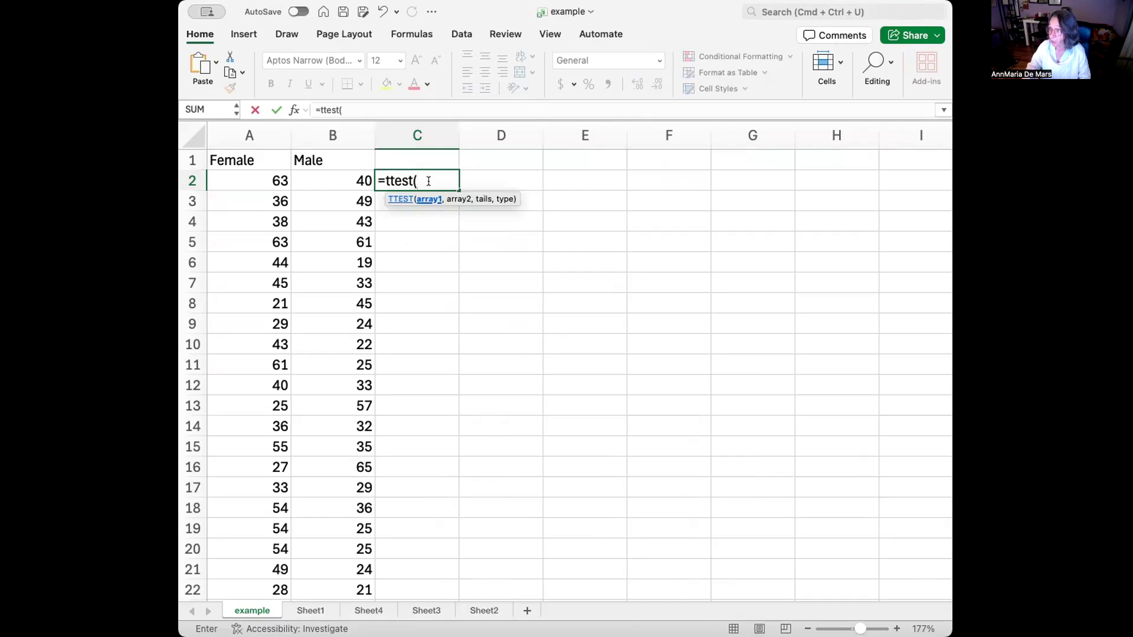
text(a2)
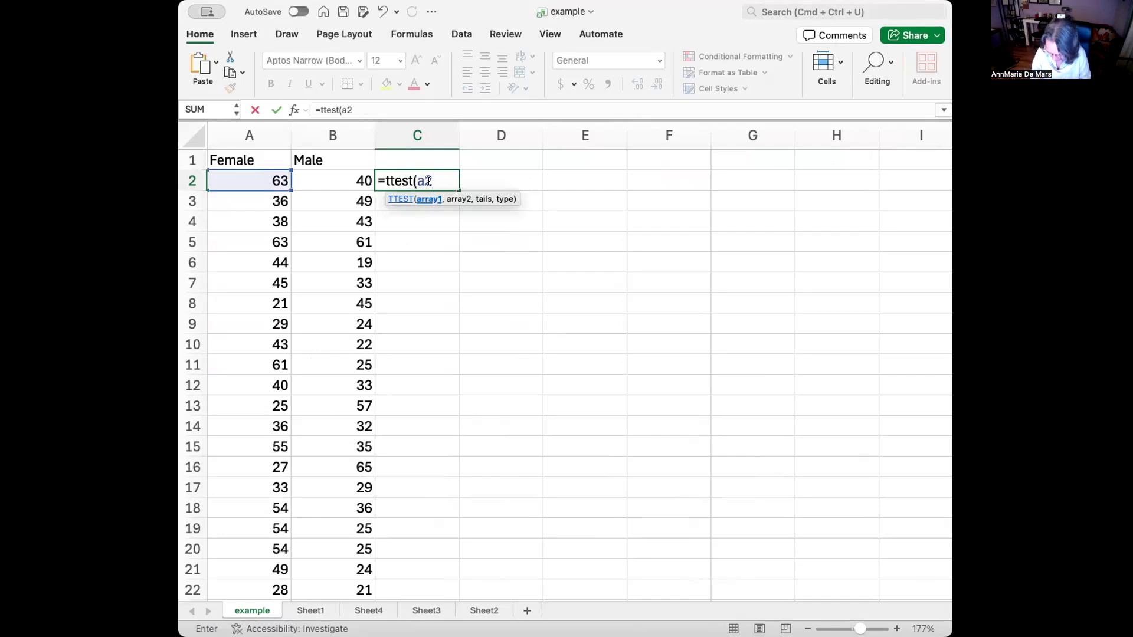
text(:)
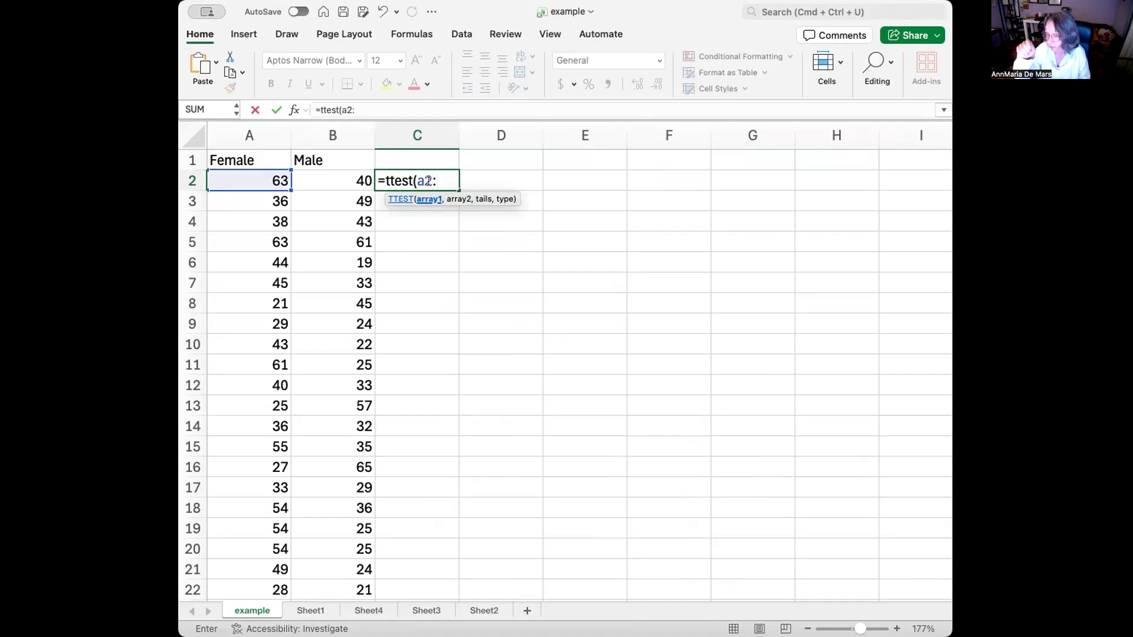
text(a)
text(57)
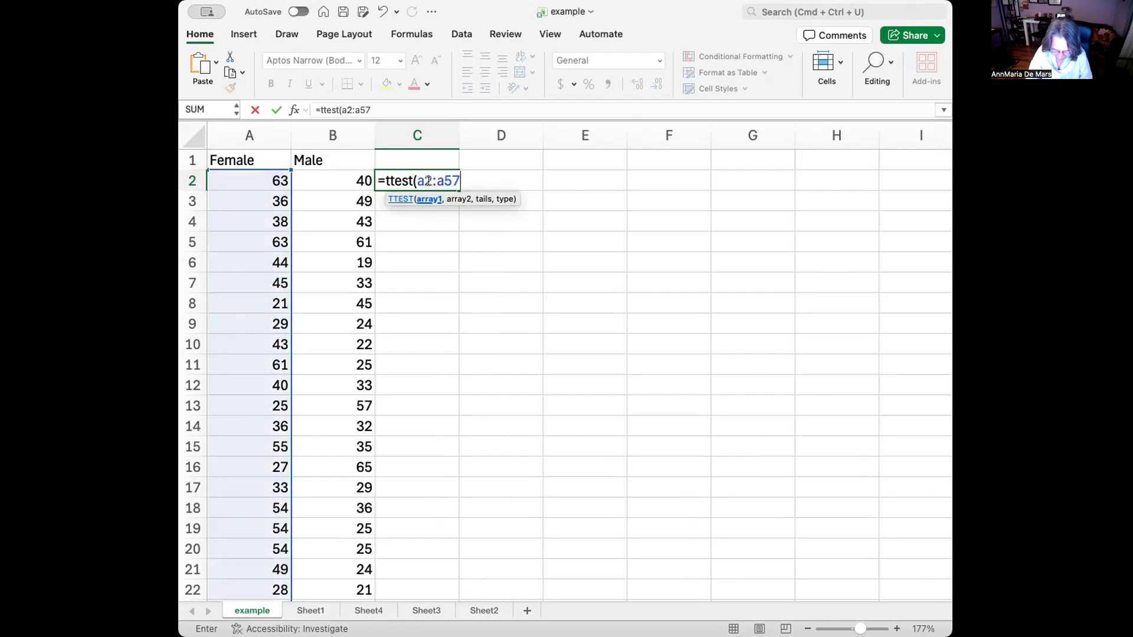
text(3,)
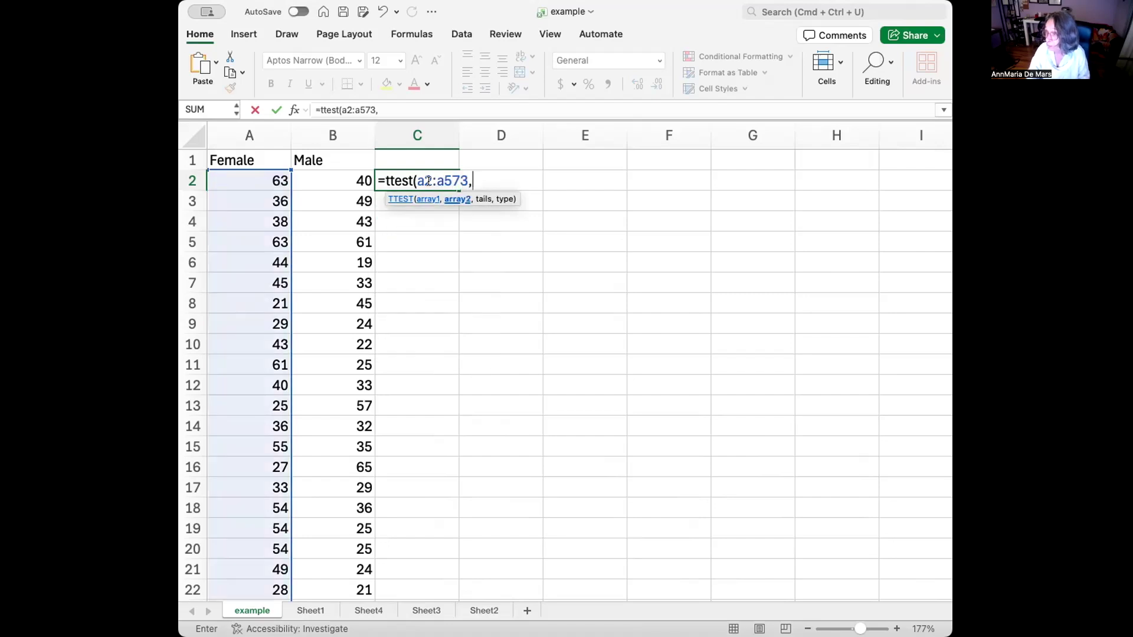
Add the Male data B2:B534 as the second array of the TTEST formula.
text(b2)
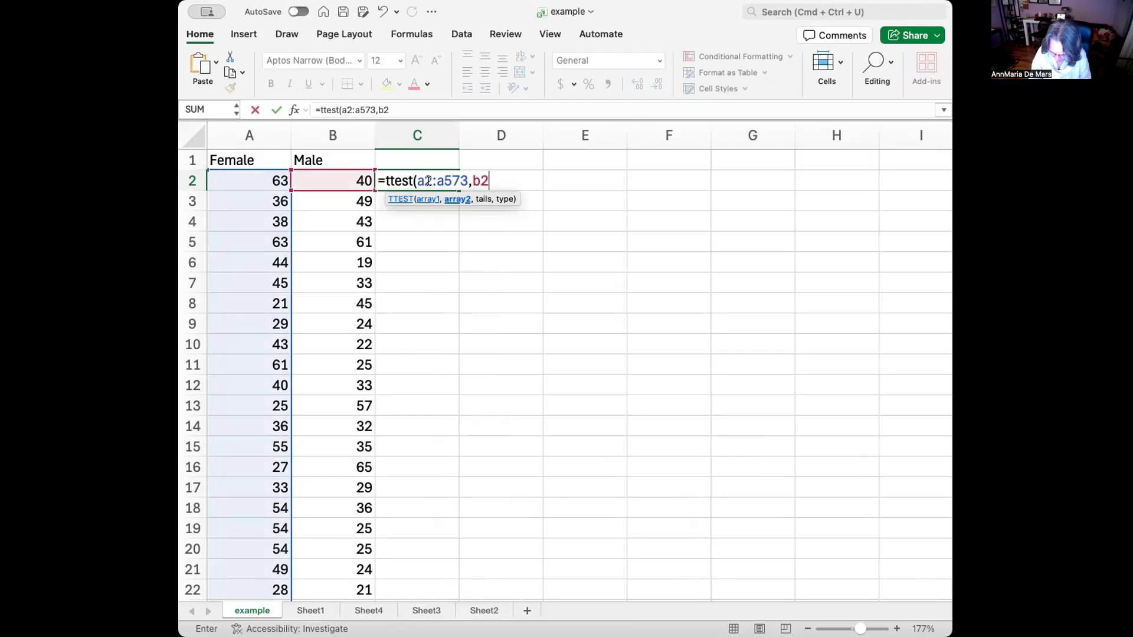
text(:b5)
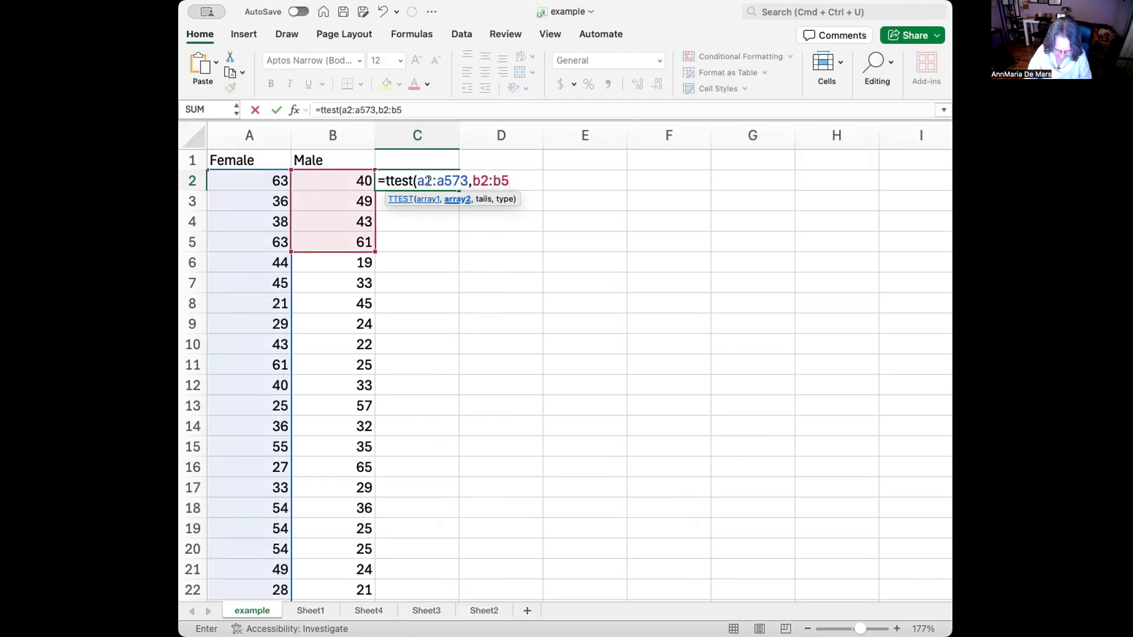
text(34)
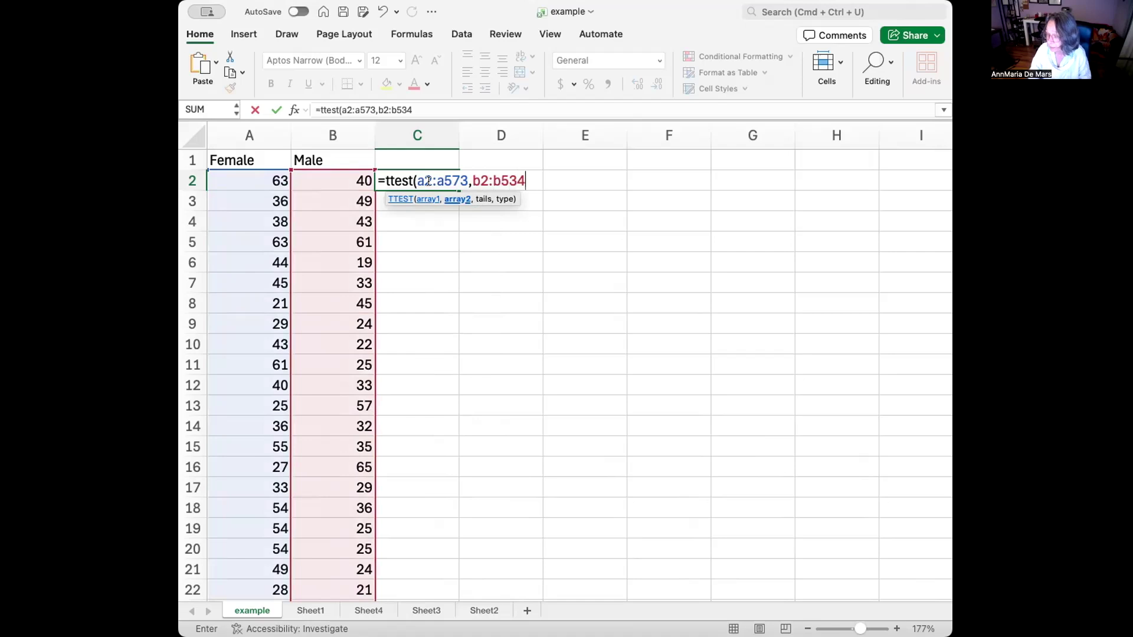
text(,)
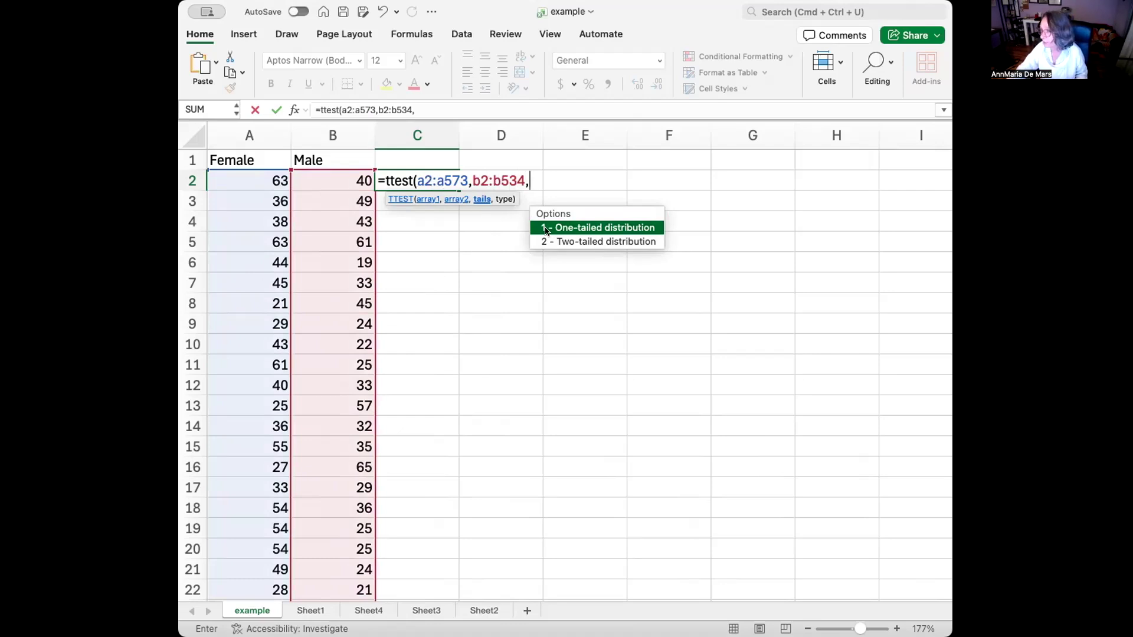
Complete the TTEST formula with tails 2 (two-tailed distribution) and type 3 (two-sample unequal variance).
click(548, 239)
double_click(549, 241)
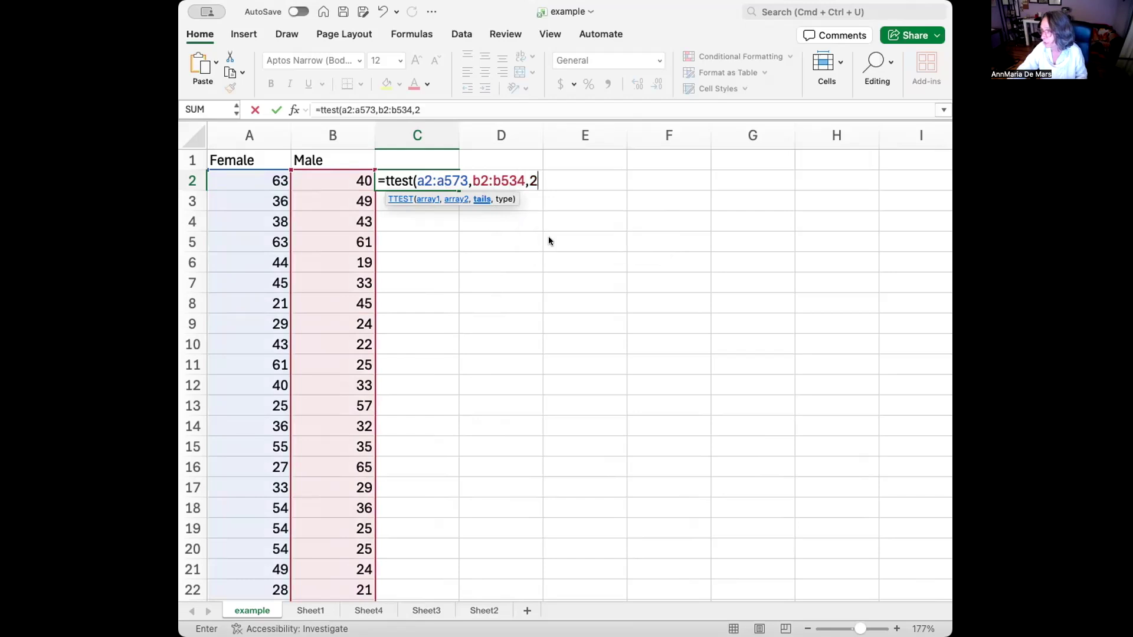
text(,)
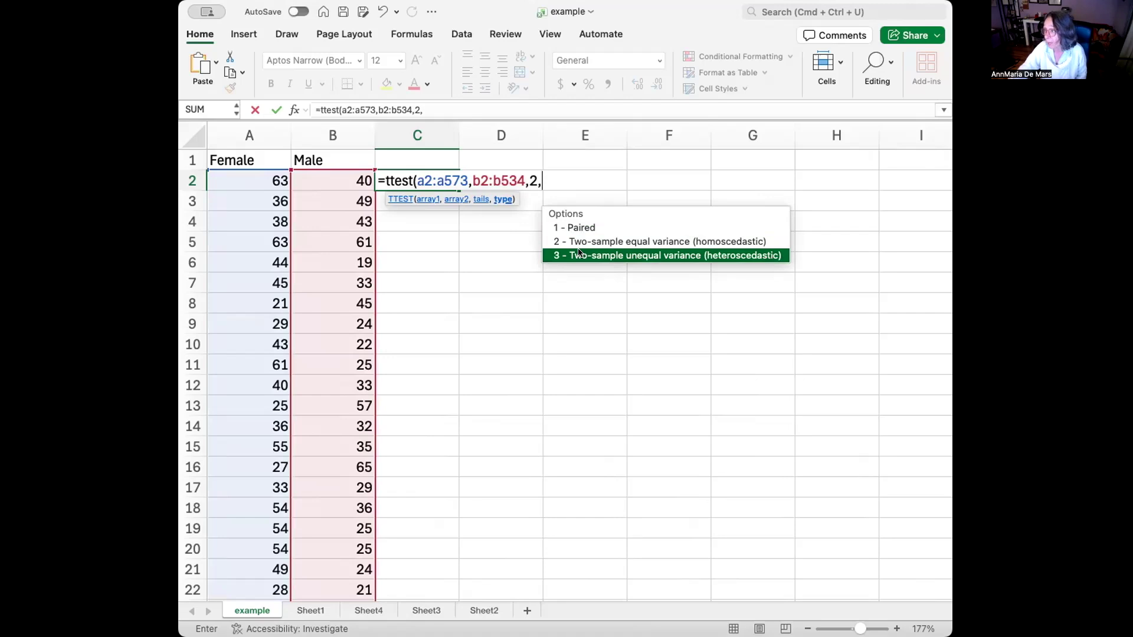
text(3)
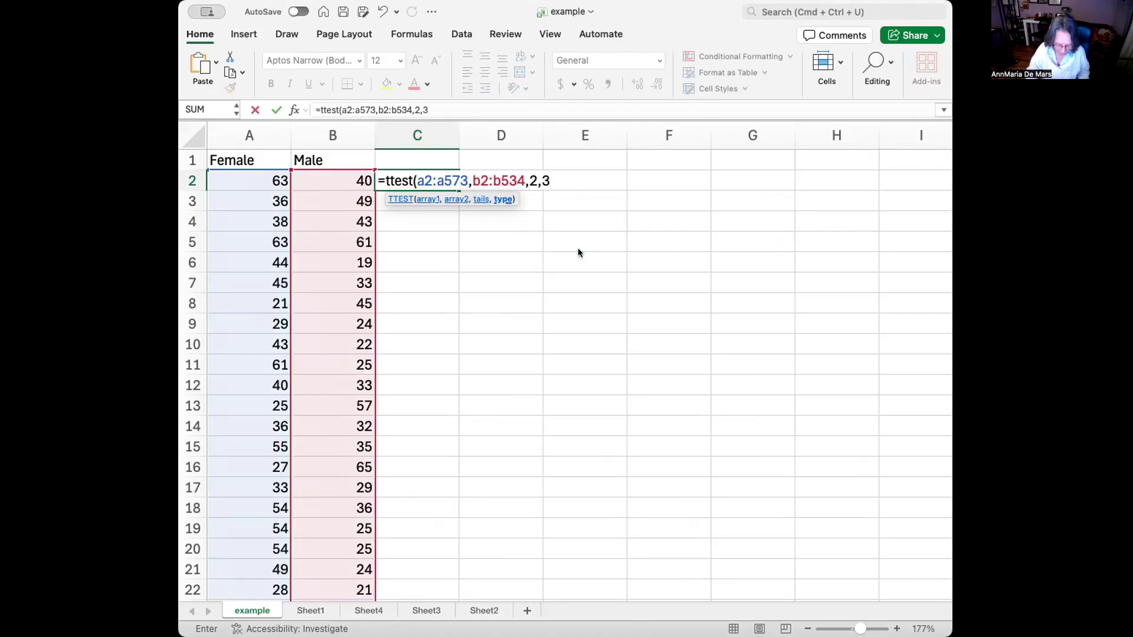
text())
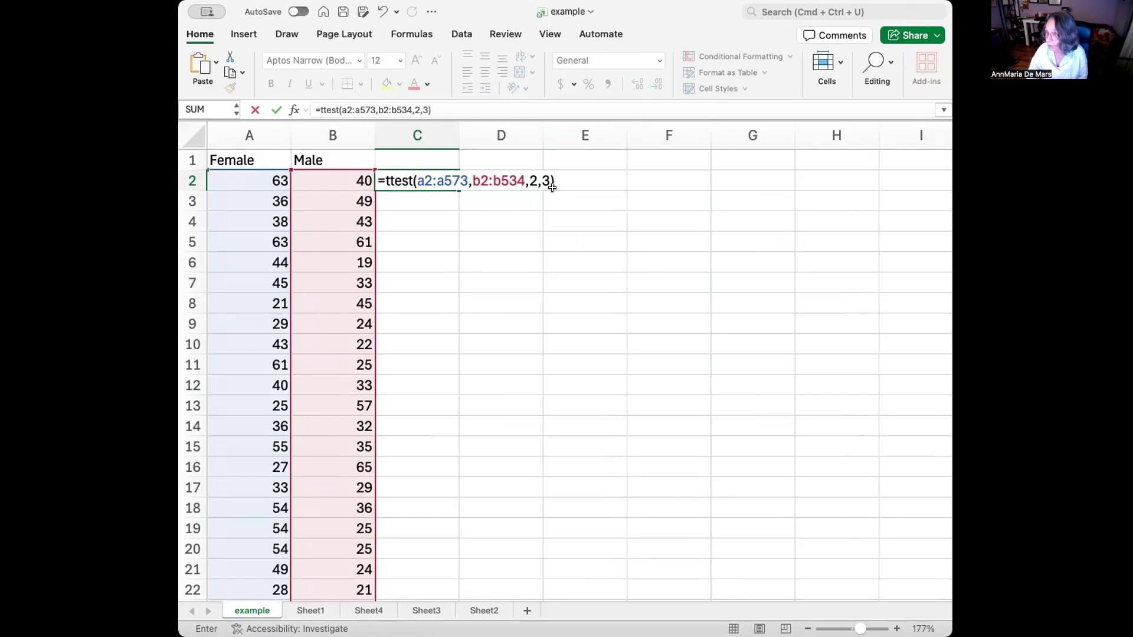
key(Return)
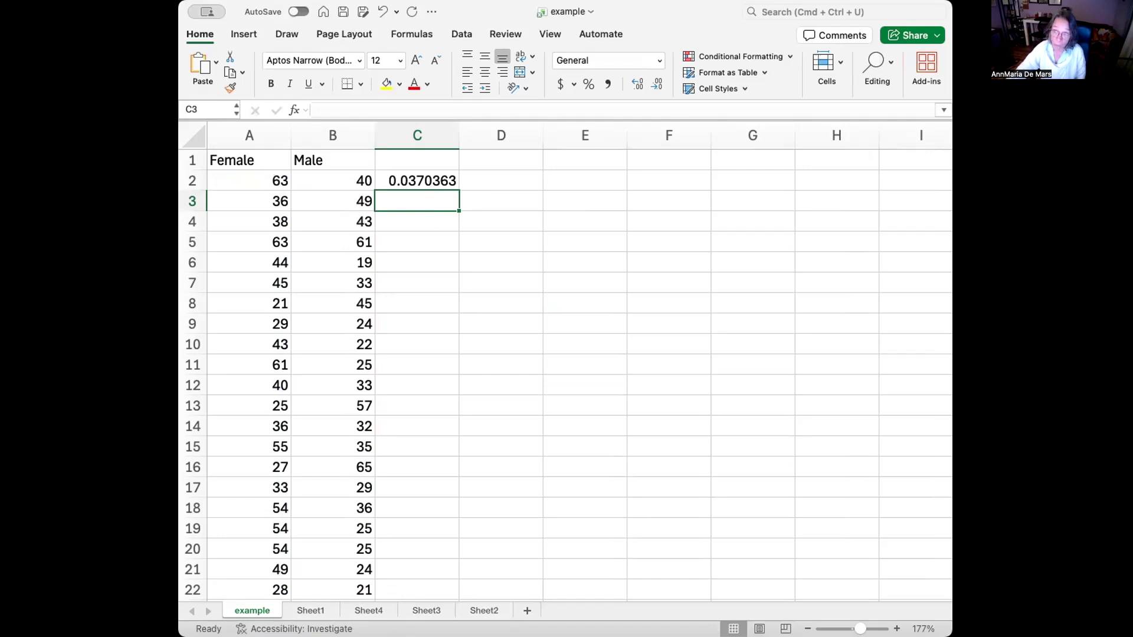
Switch the workbook window to full screen and check that the Analysis ToolPak add-in is enabled.
key(ctrl+super+f)
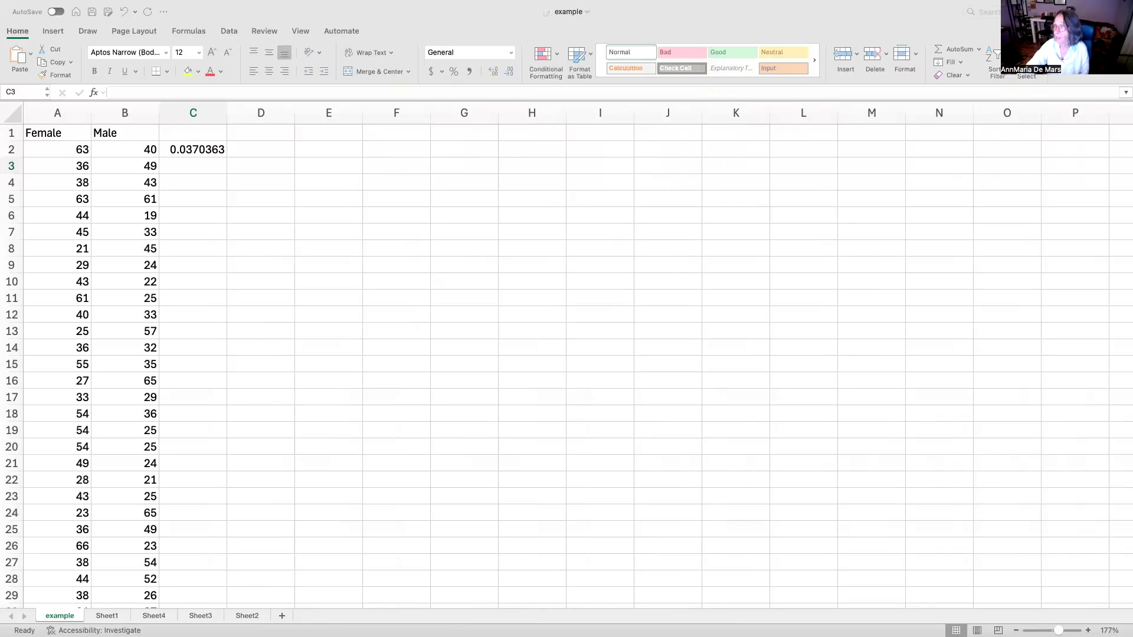
mouse_move(428, 4)
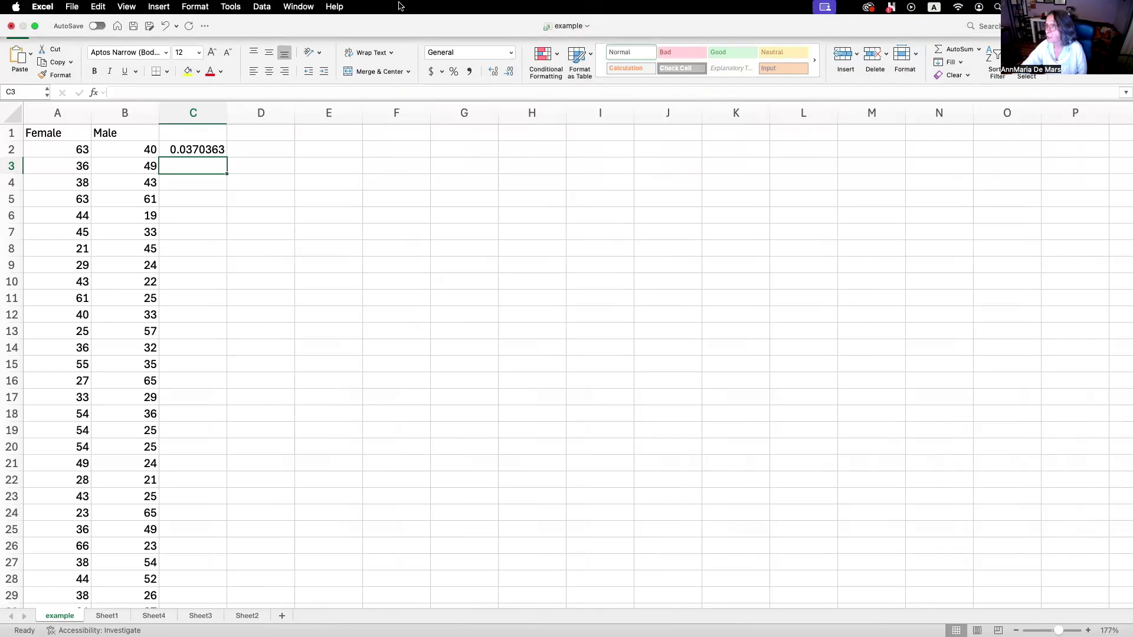
click(231, 7)
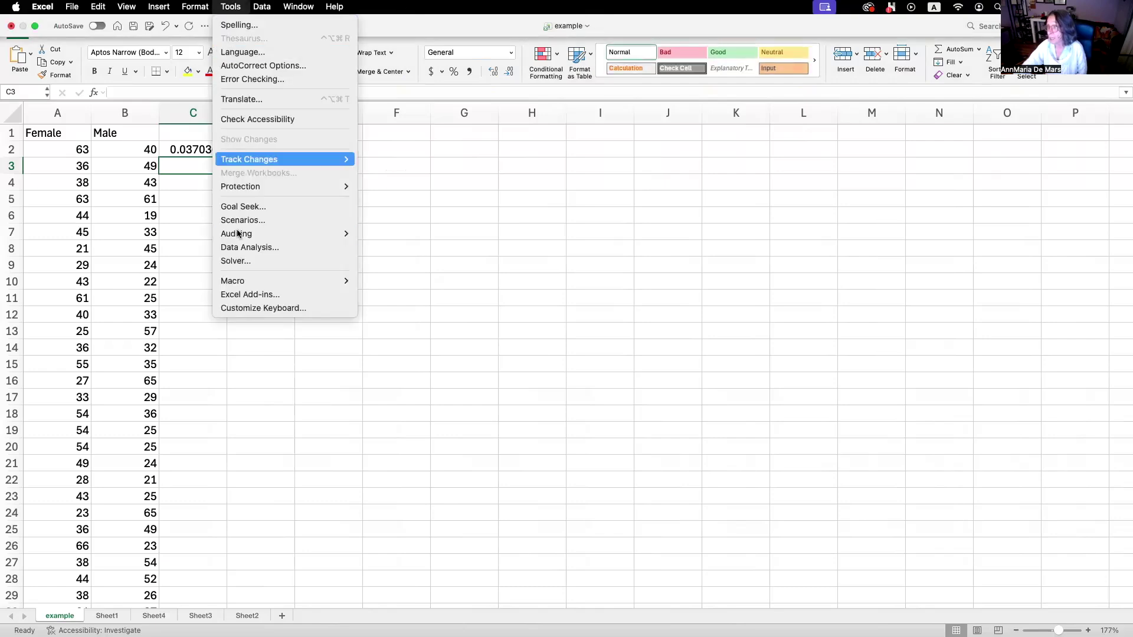
click(234, 295)
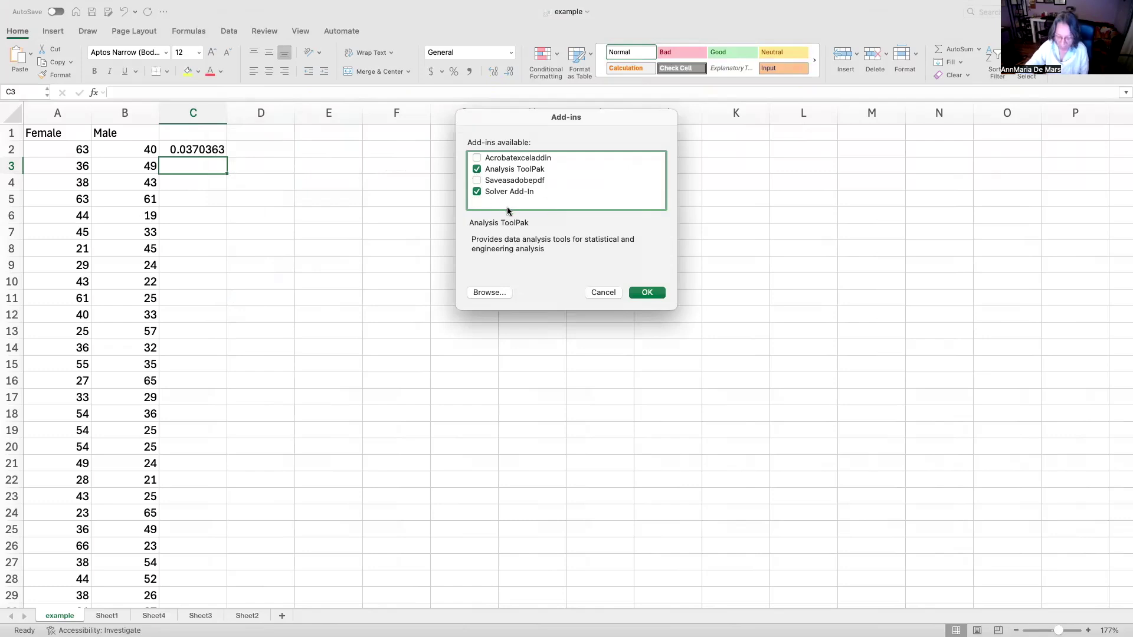
click(642, 293)
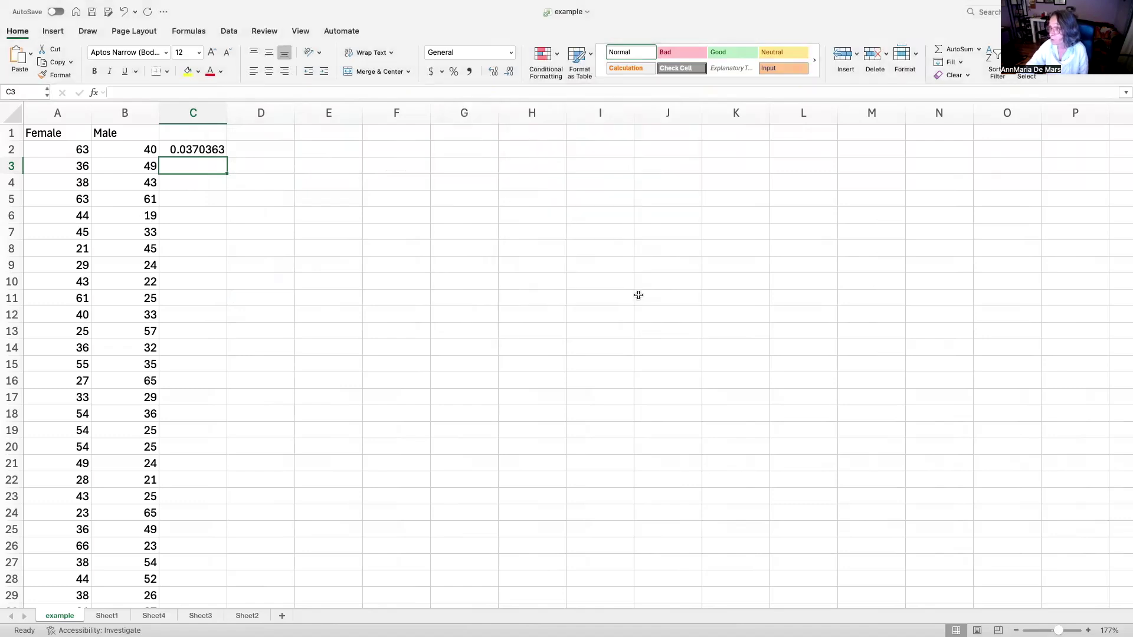
Open the Data Analysis tool "t-Test: Two-Sample Assuming Unequal Variances".
click(225, 35)
click(228, 6)
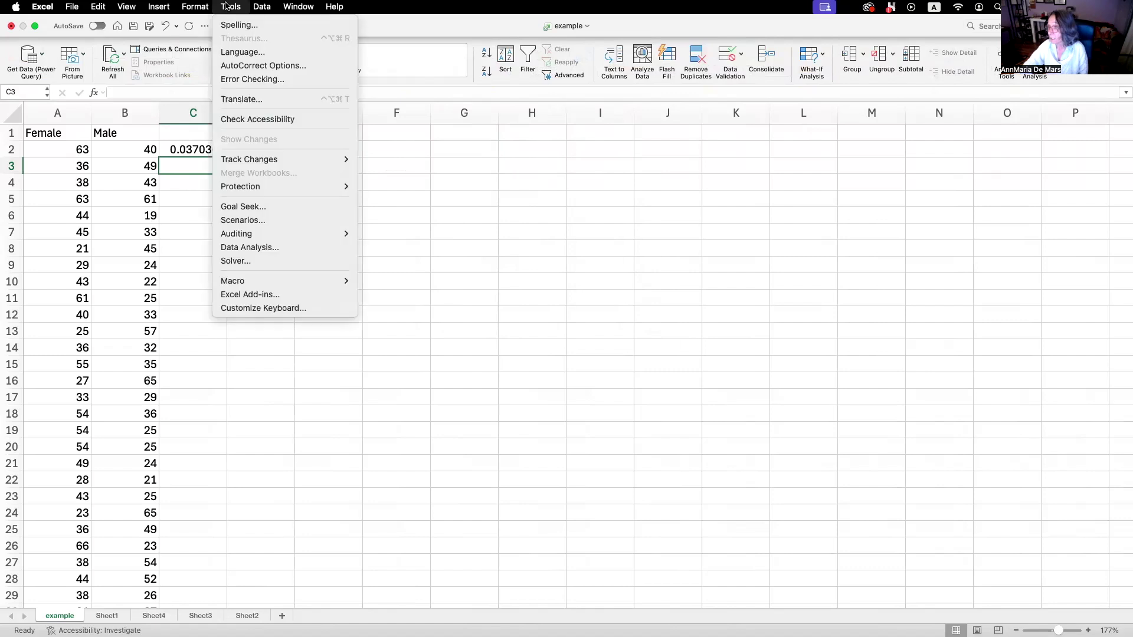
click(256, 249)
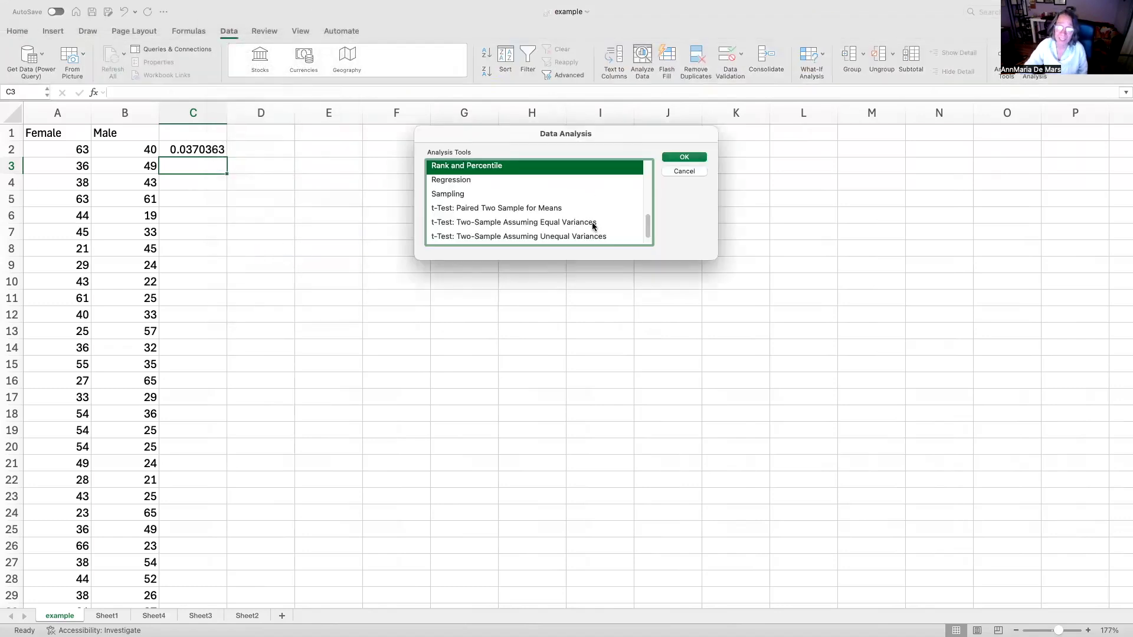
click(468, 236)
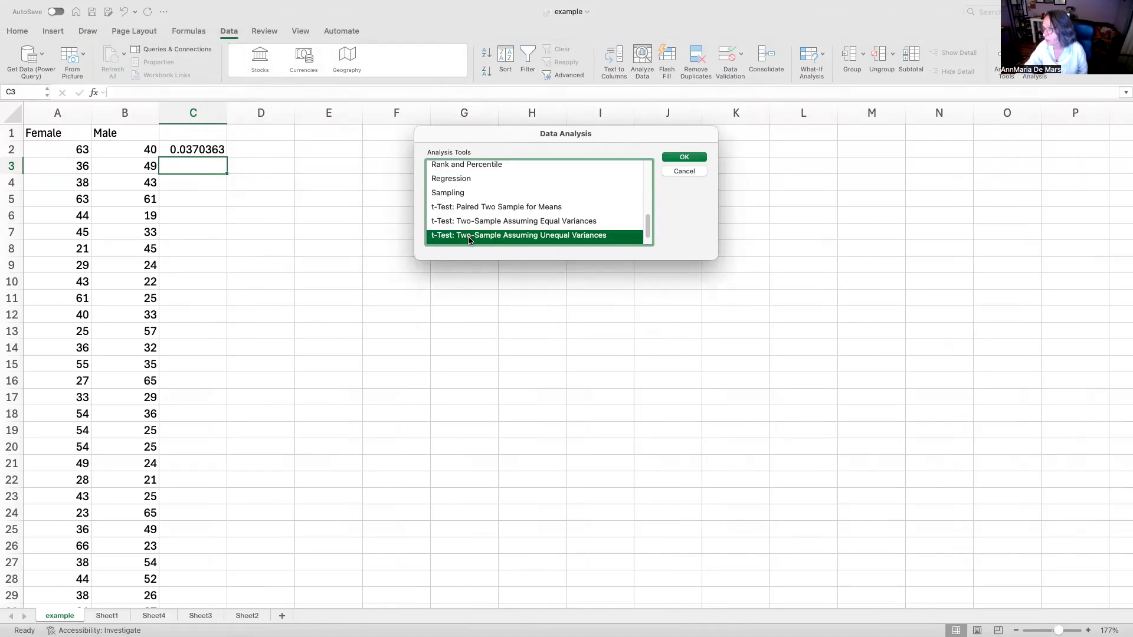
click(684, 158)
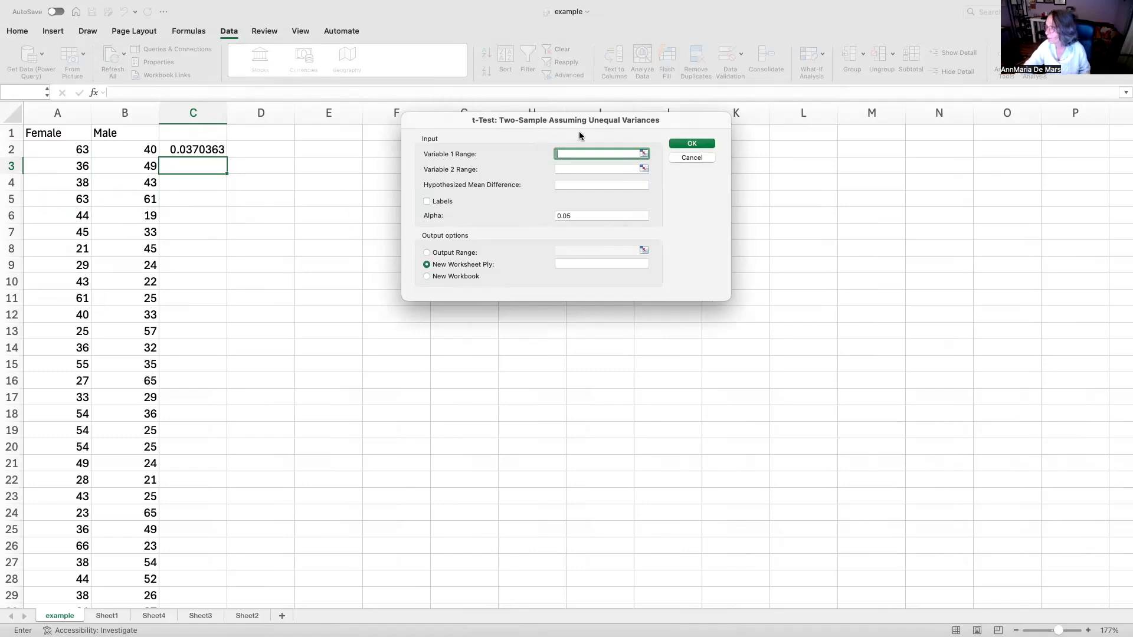
Set the t-test's Variable 1 range to A2:A573 and its Variable 2 range to B2:B534.
text(a2)
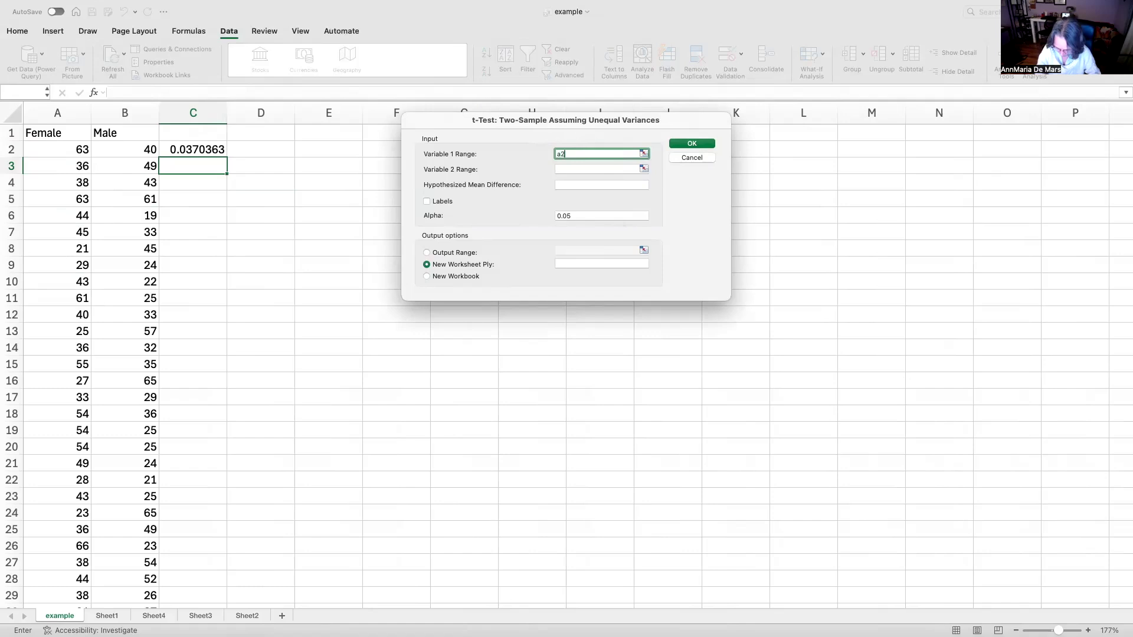
text(:a)
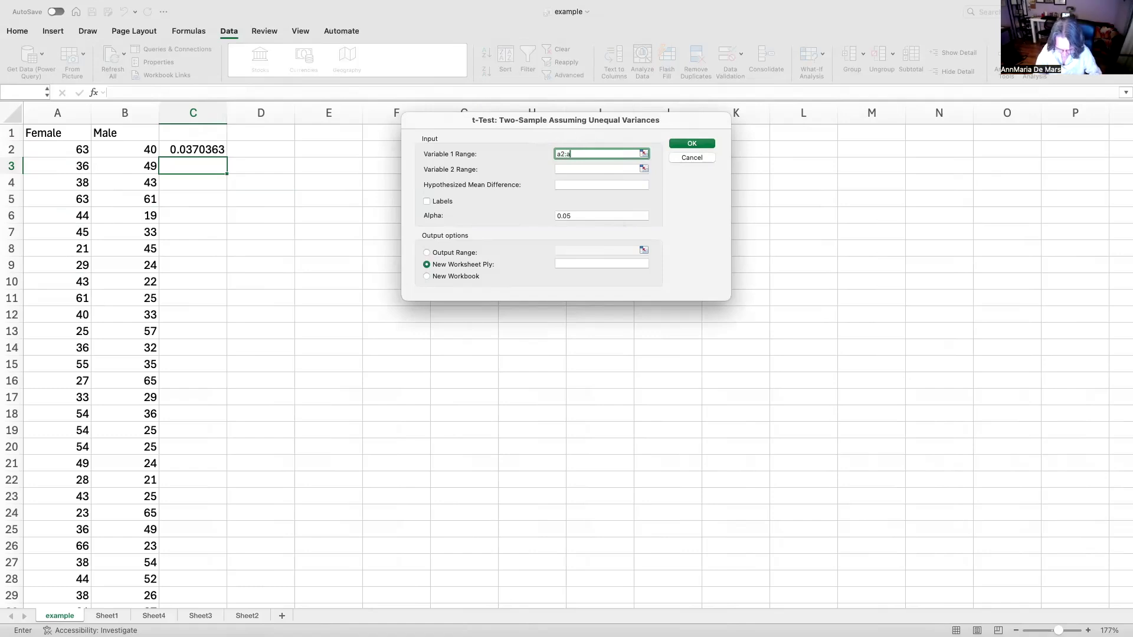
text(573)
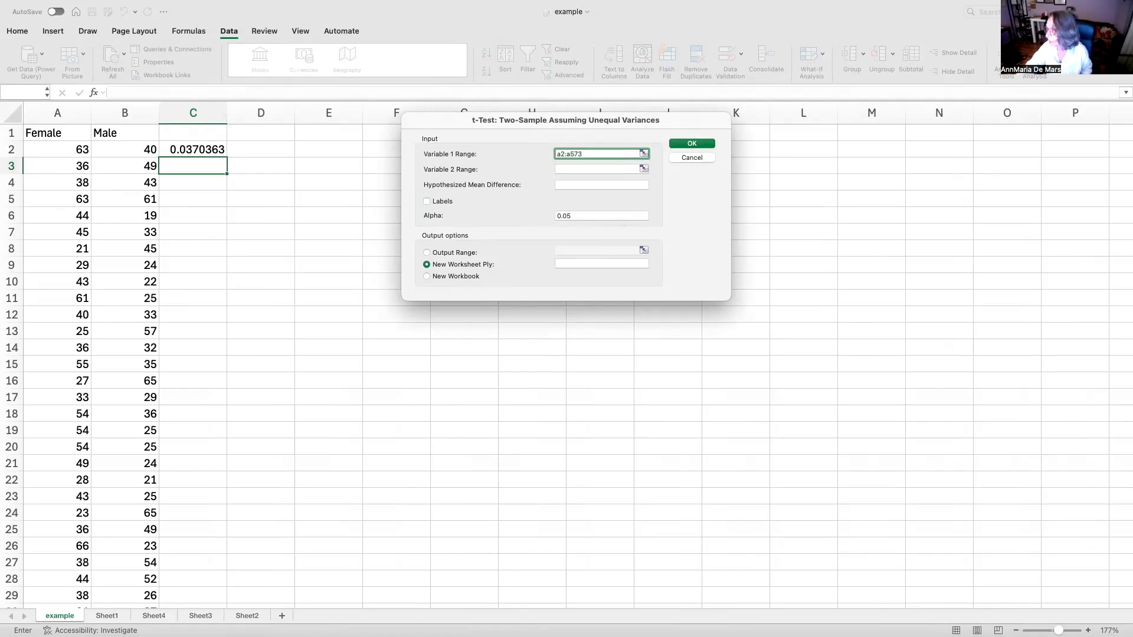
click(570, 169)
text(b2:b)
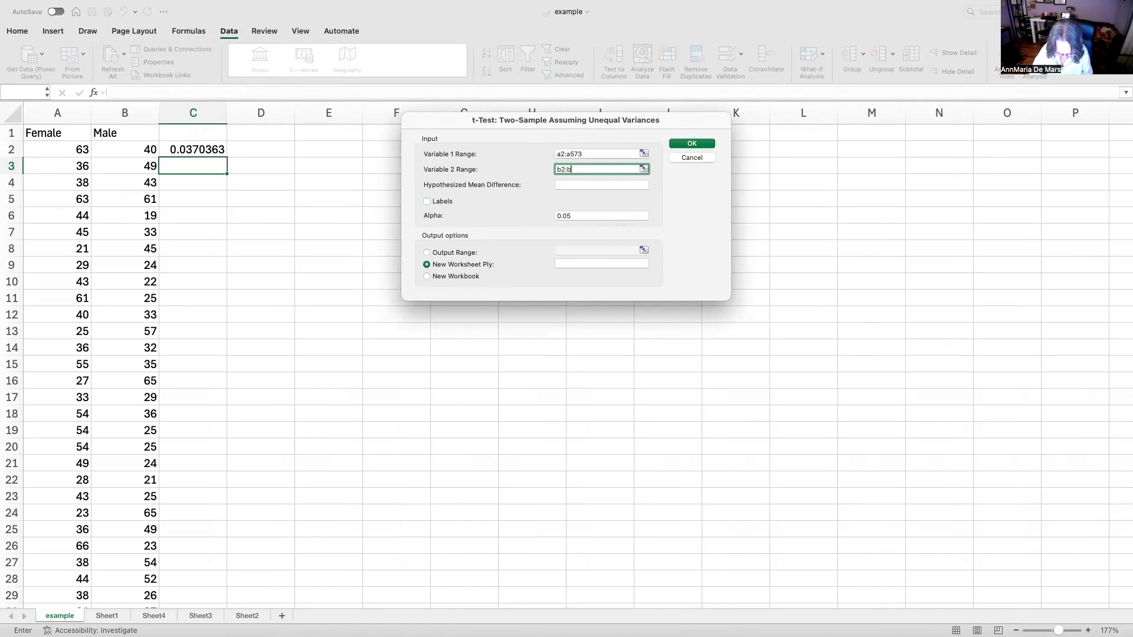
text(534)
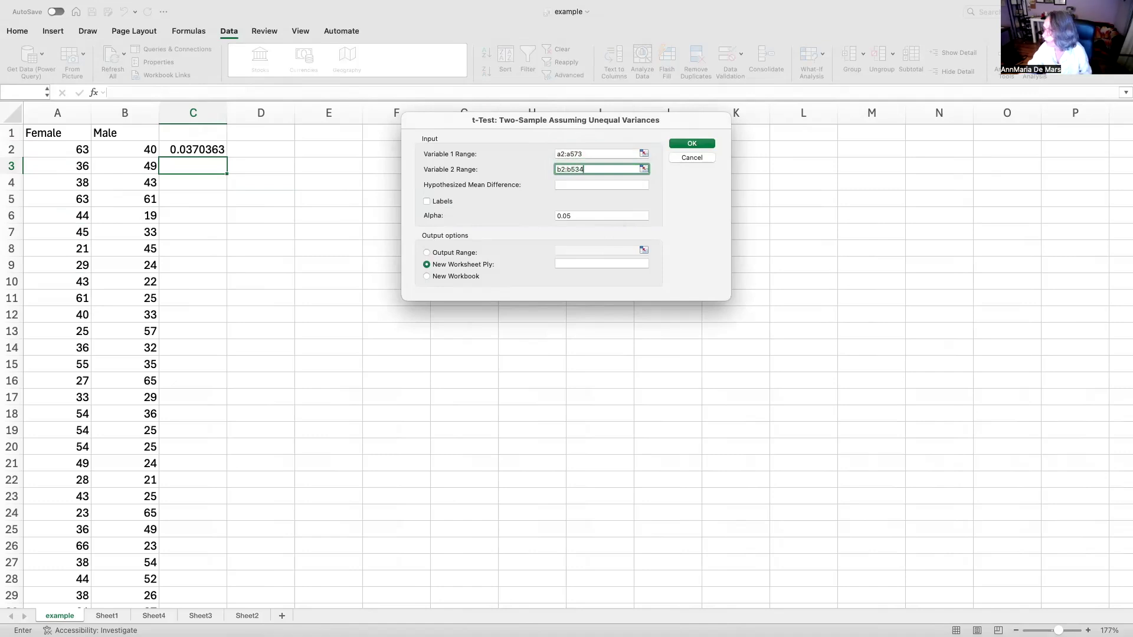
Set the hypothesized mean difference to 0 and run the t-test with output to a new worksheet.
click(577, 184)
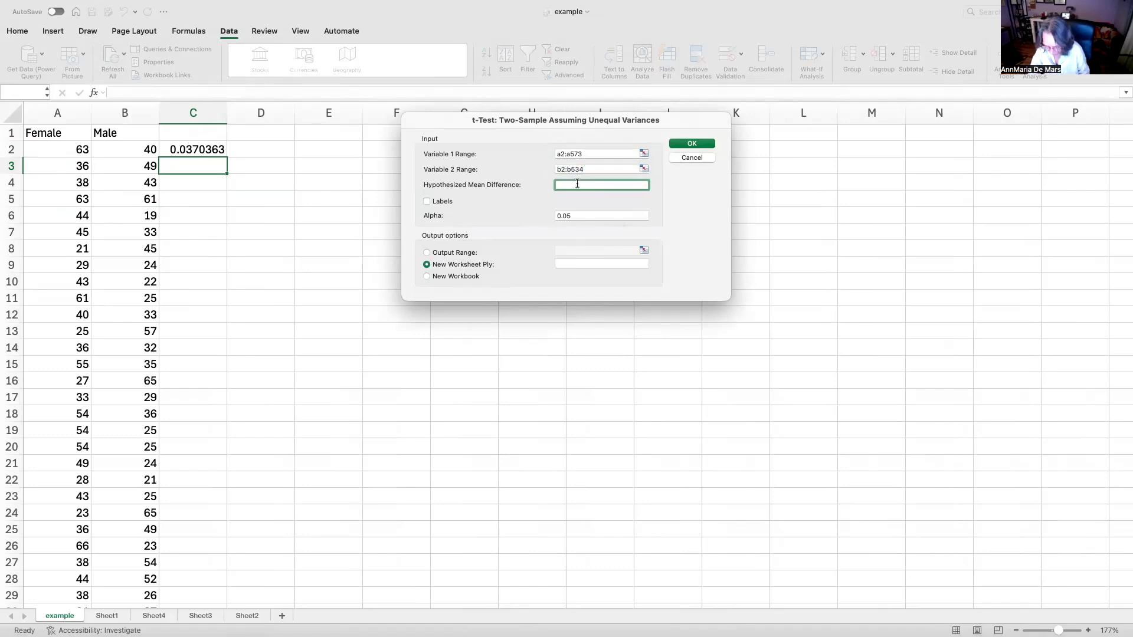
text(0)
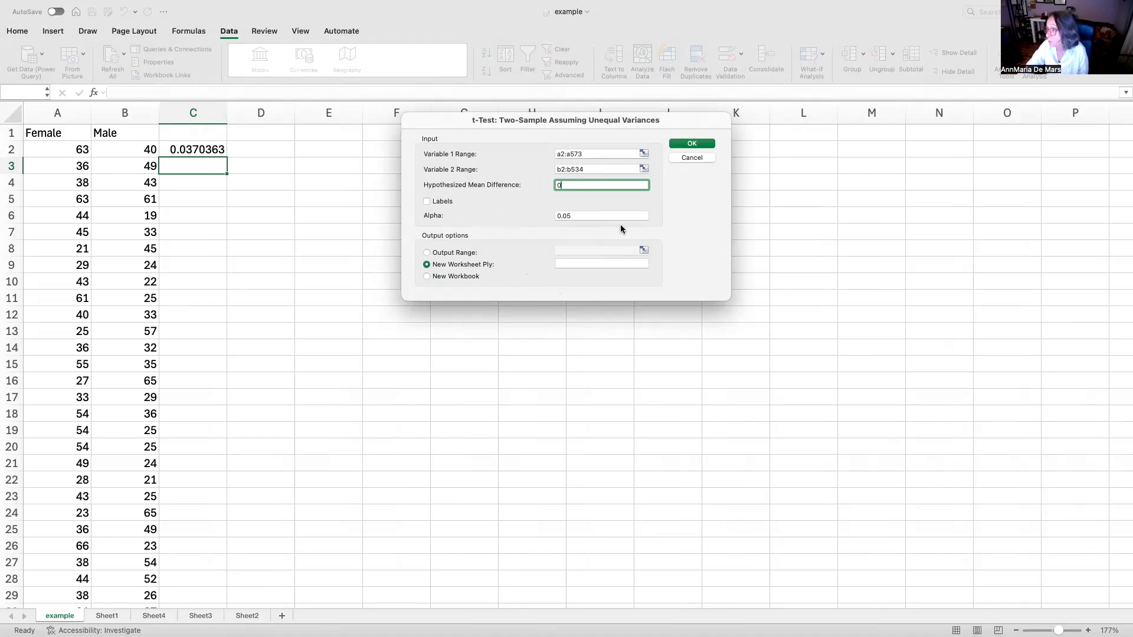
click(695, 144)
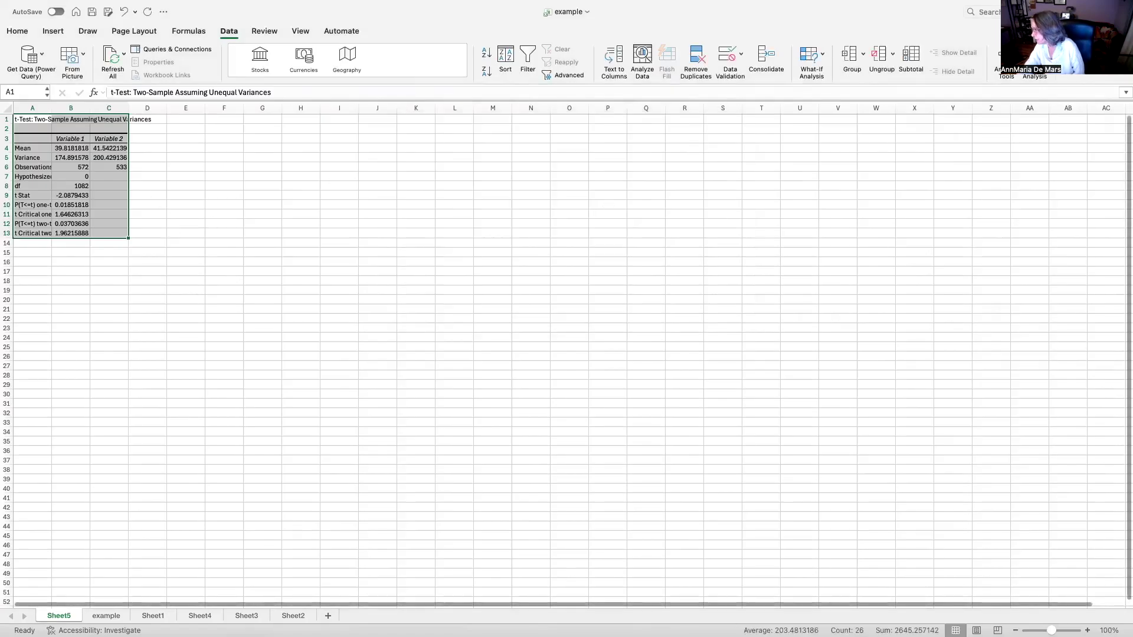
Widen columns A and B of the t-test results sheet to about 17.17.
scroll(225, 592, up, 5)
click(210, 546)
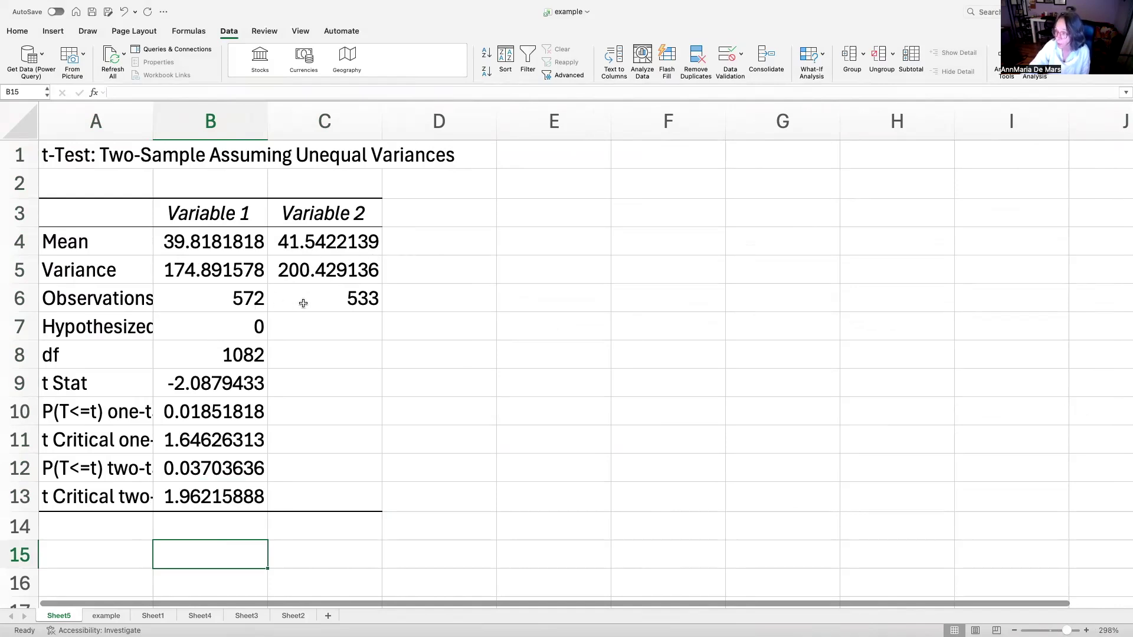
drag(152, 125, 229, 121)
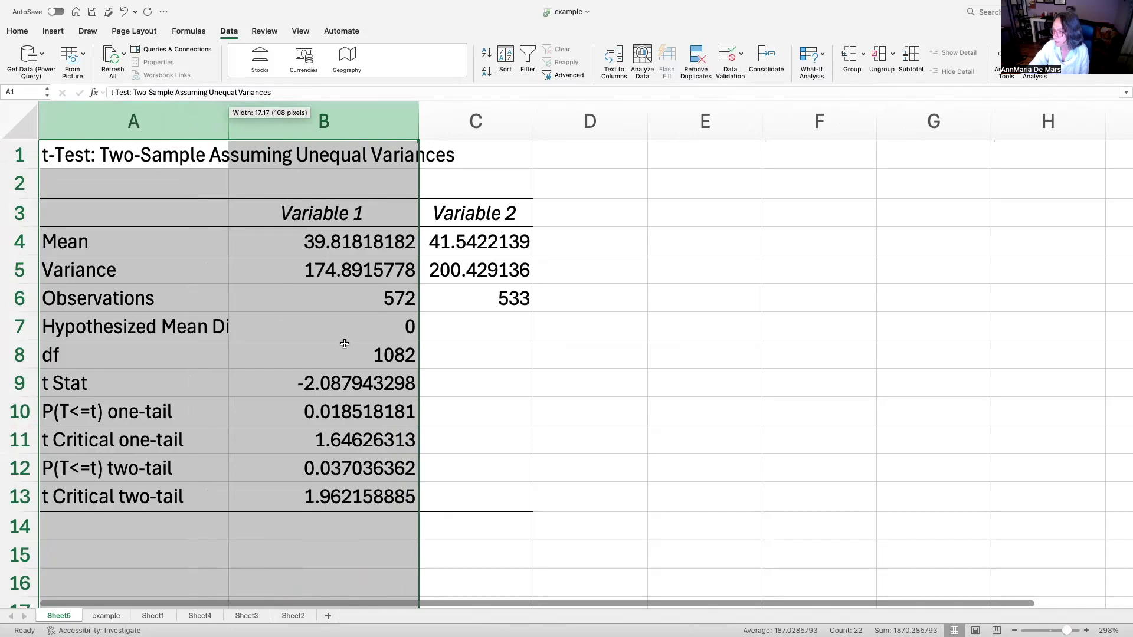
Select the two-tail P(T<=t) value in the t-test results to examine it.
click(484, 399)
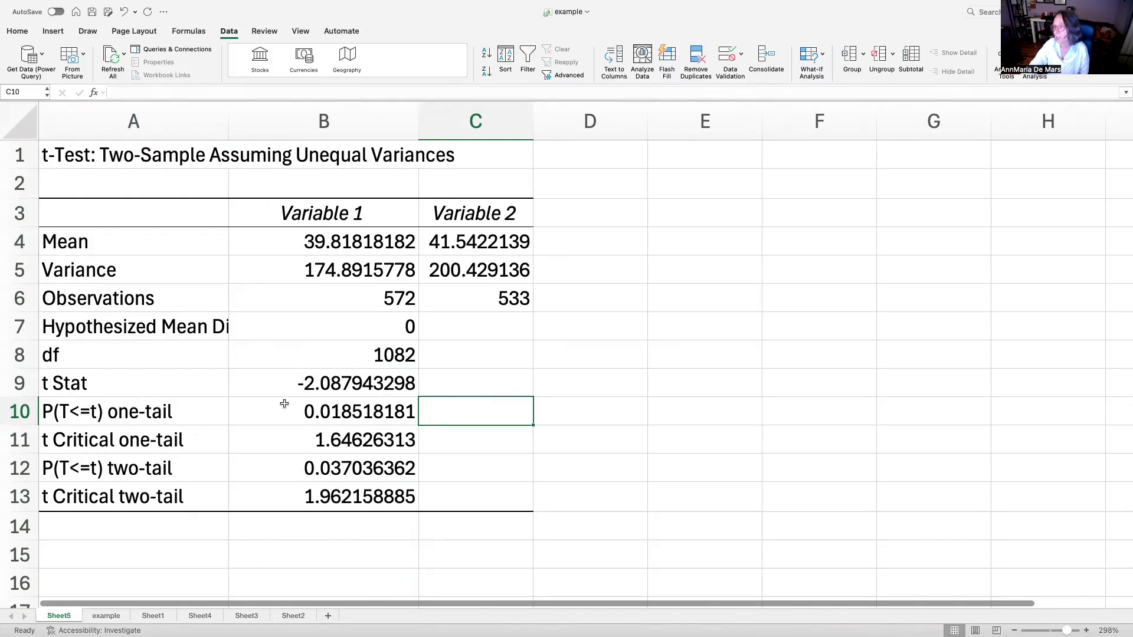
click(301, 470)
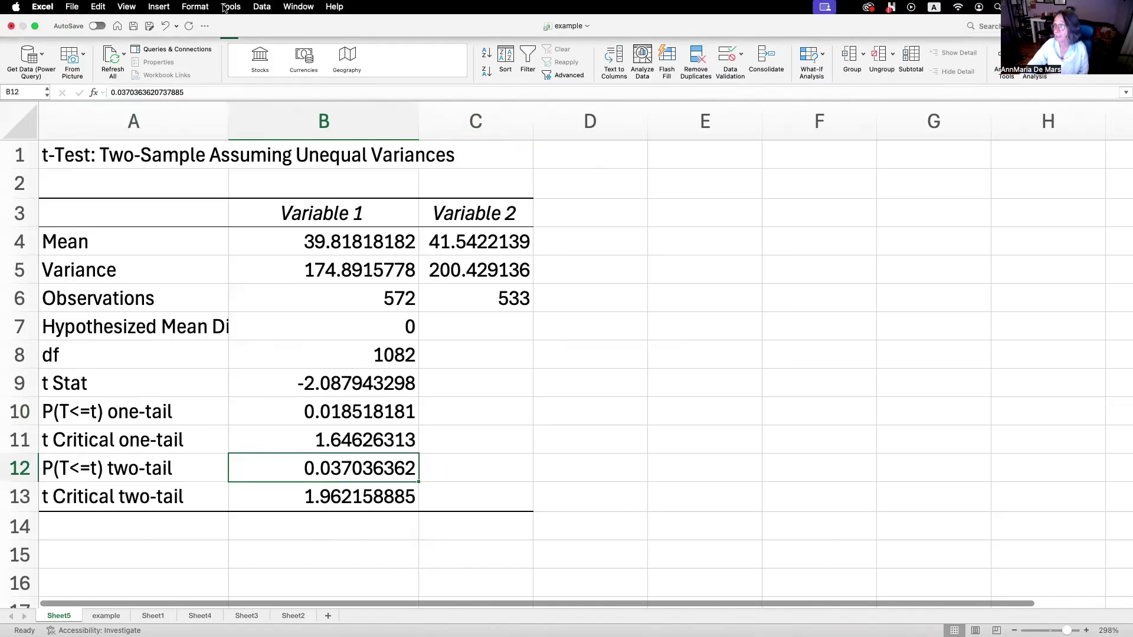
click(230, 6)
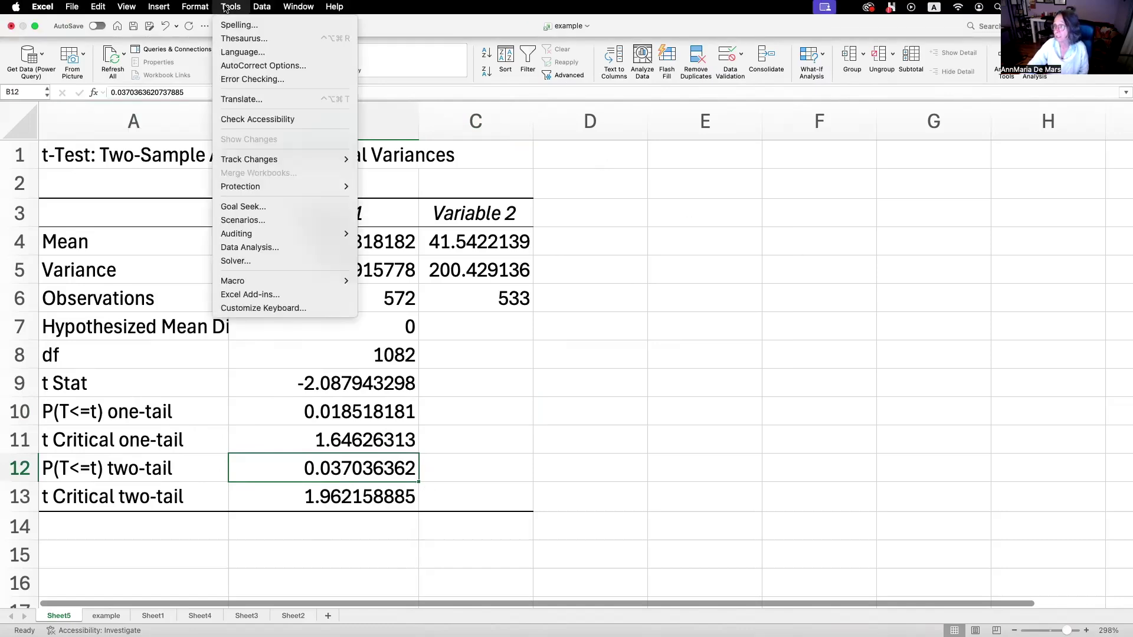
click(253, 249)
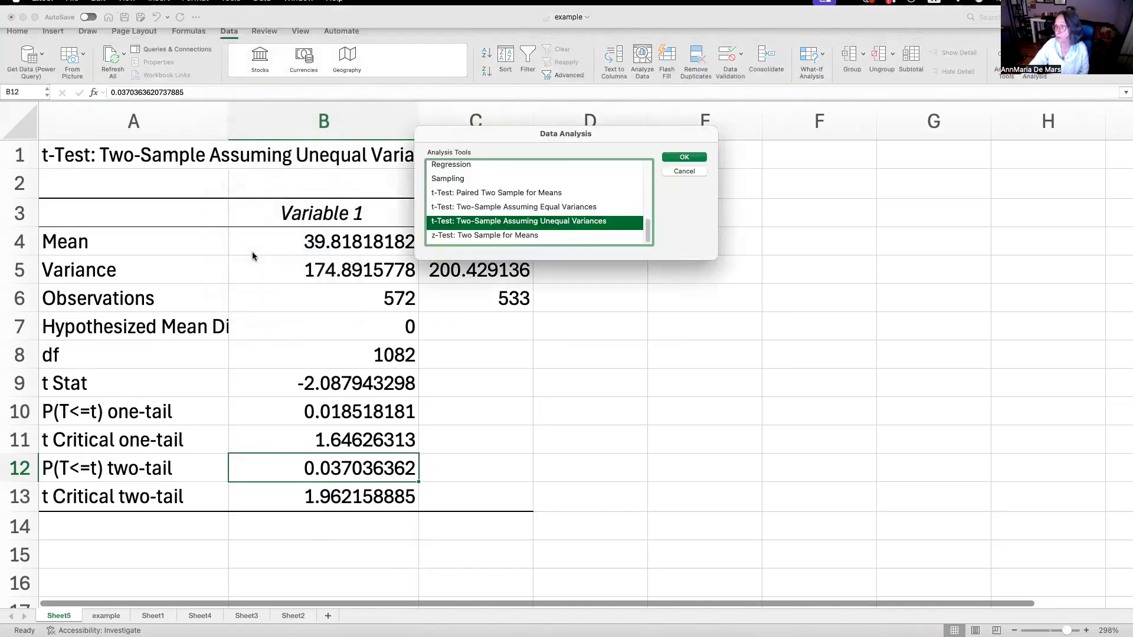
click(686, 171)
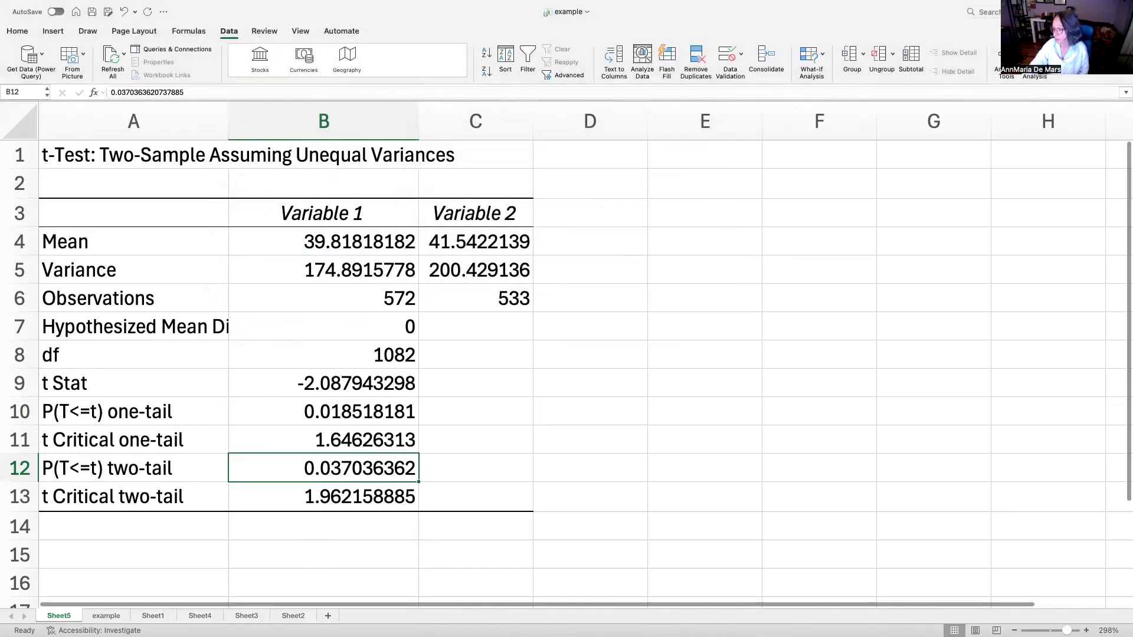
Go back to the example sheet and select the TTEST result in C2 to compare it with the two-tail p-value.
click(94, 617)
click(205, 152)
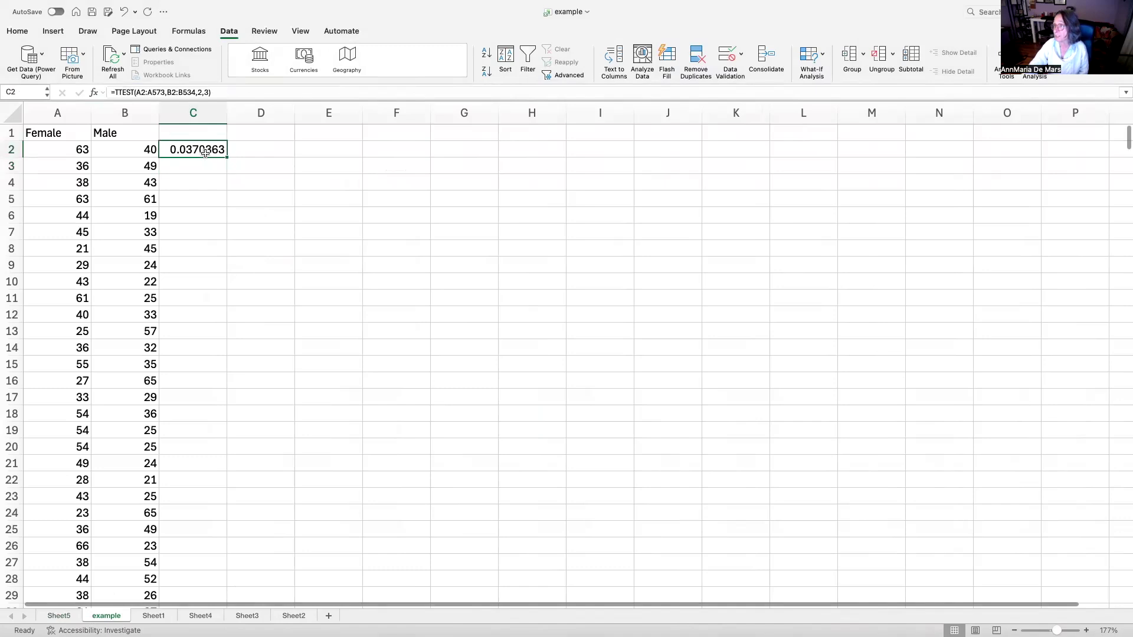